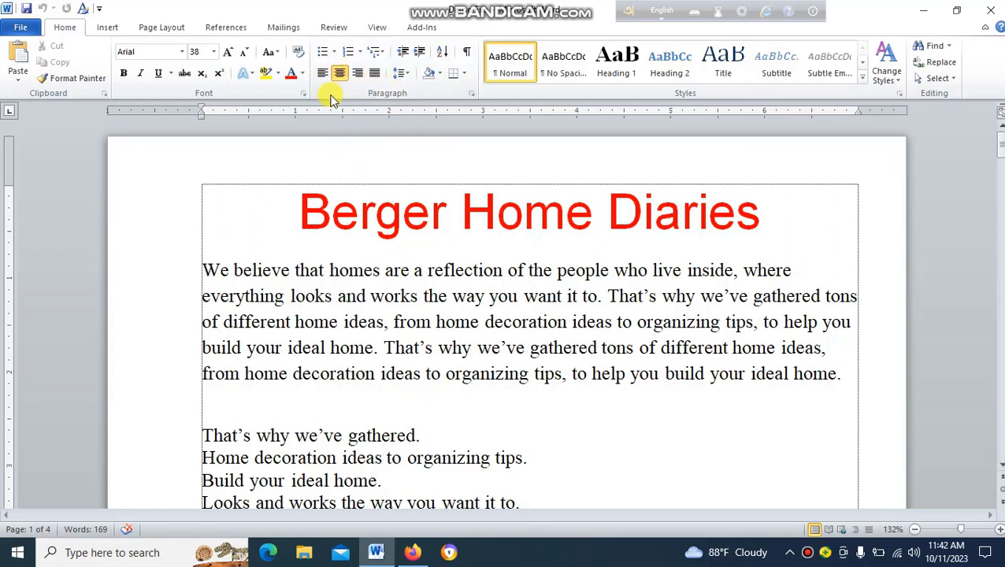
Try left and right alignment on the 'Berger Home Diaries' title, then restore centering.
{"action": "left_click_drag", "start_coordinate": [347, 202], "coordinate": [645, 201]}
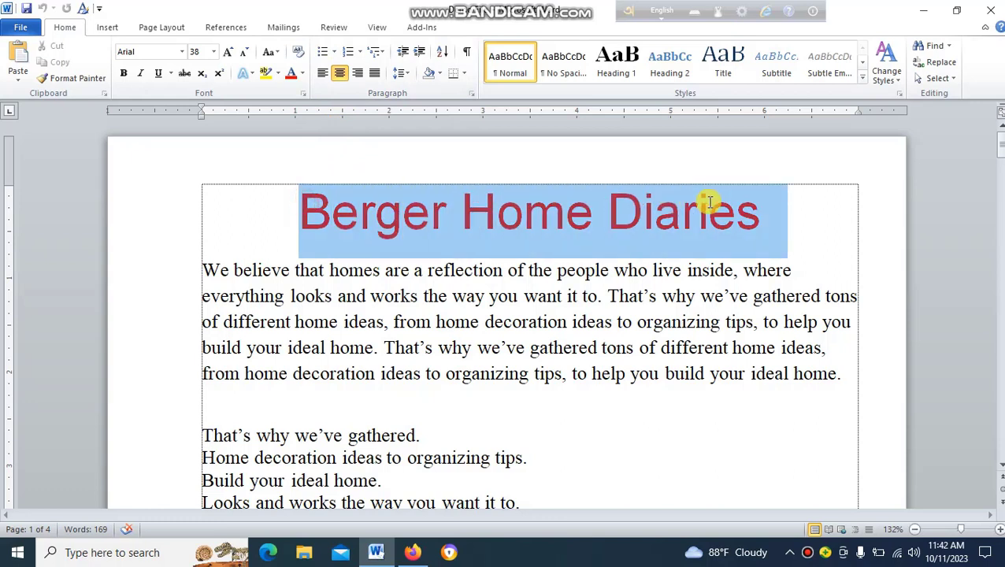
{"action": "left_click", "coordinate": [317, 77]}
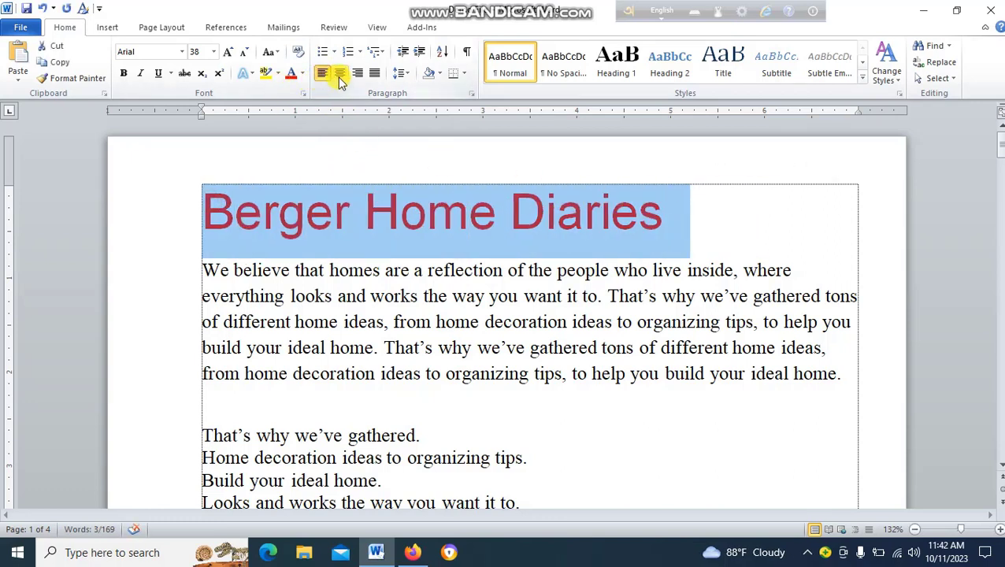
{"action": "left_click", "coordinate": [358, 75]}
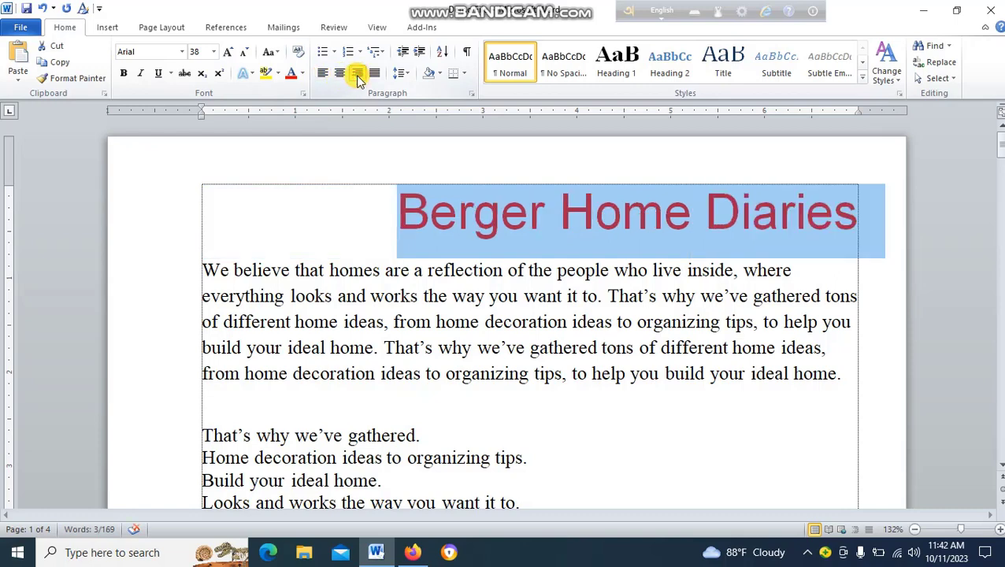
{"action": "left_click", "coordinate": [340, 75]}
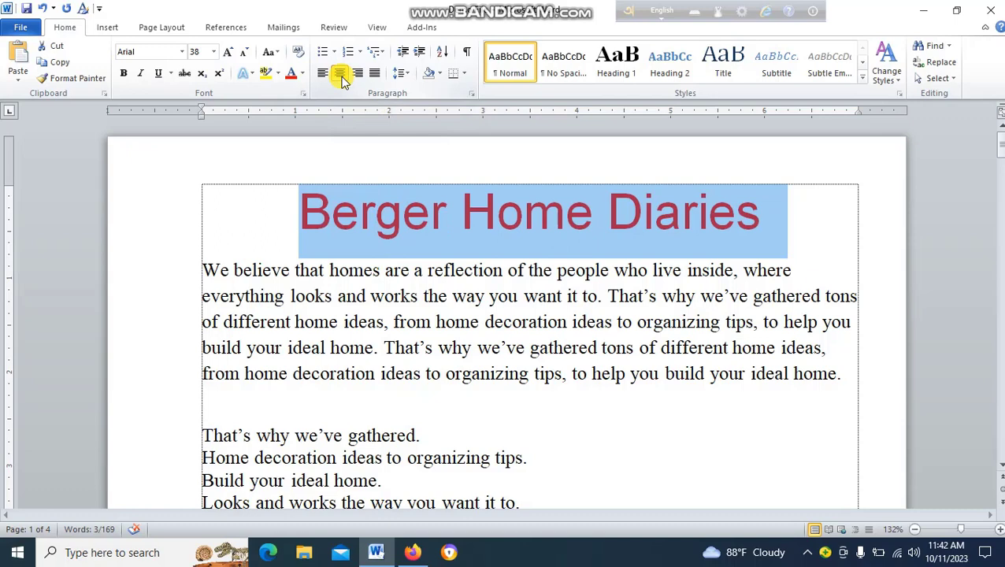
{"action": "left_click", "coordinate": [303, 209]}
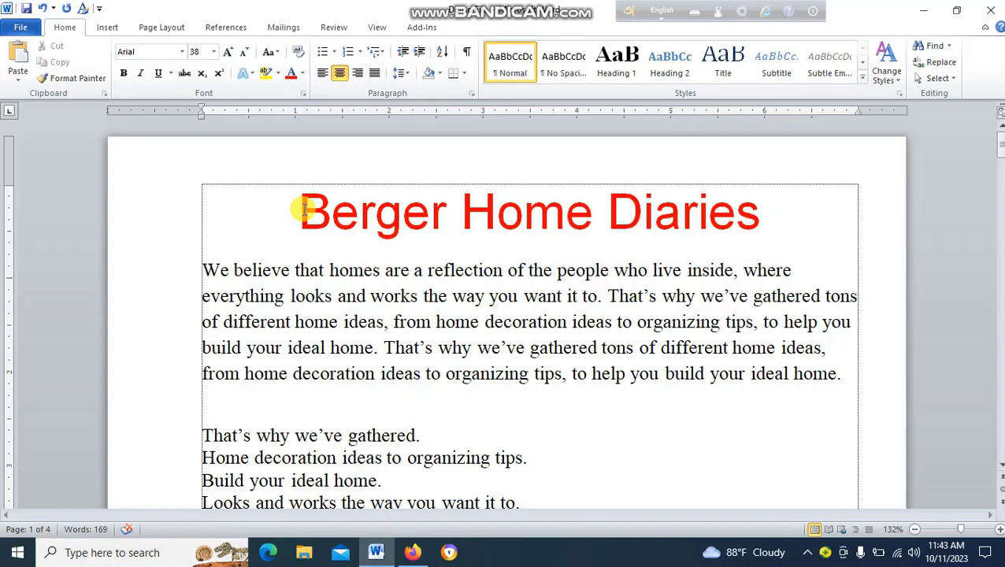
Cycle the title through left, right, center and justify with shortcuts, ending centered.
{"action": "key", "text": "ctrl+l"}
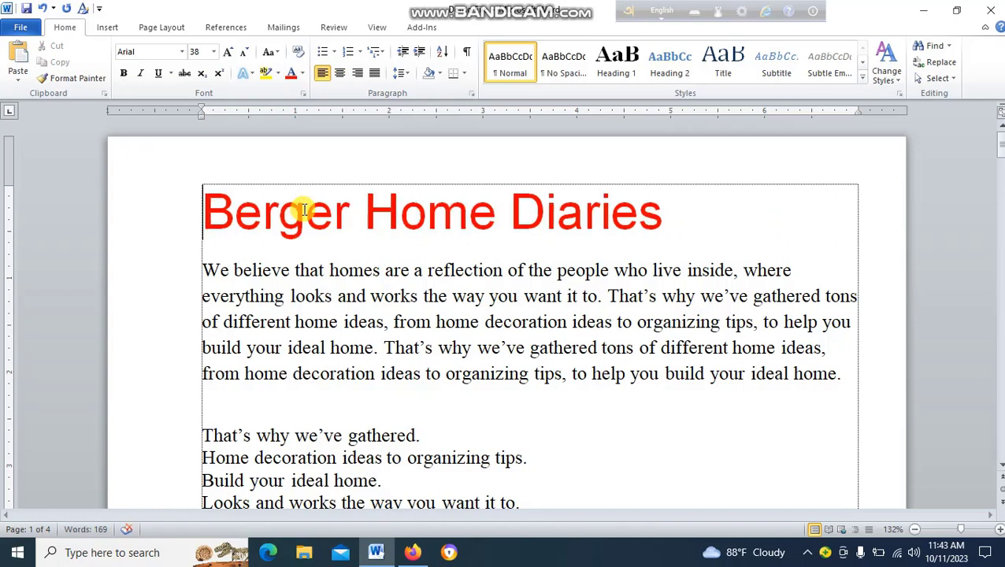
{"action": "key", "text": "ctrl+r"}
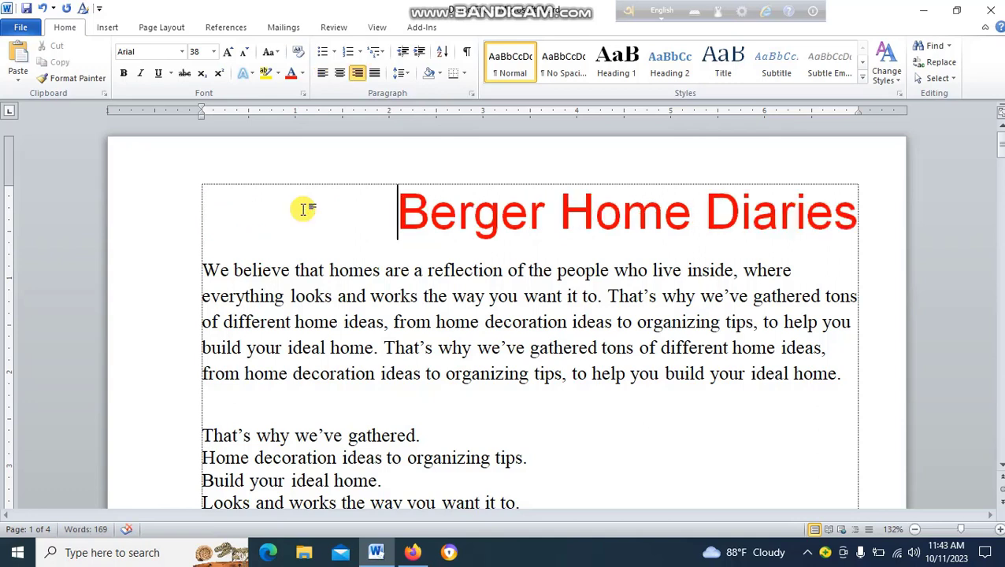
{"action": "key", "text": "ctrl+e"}
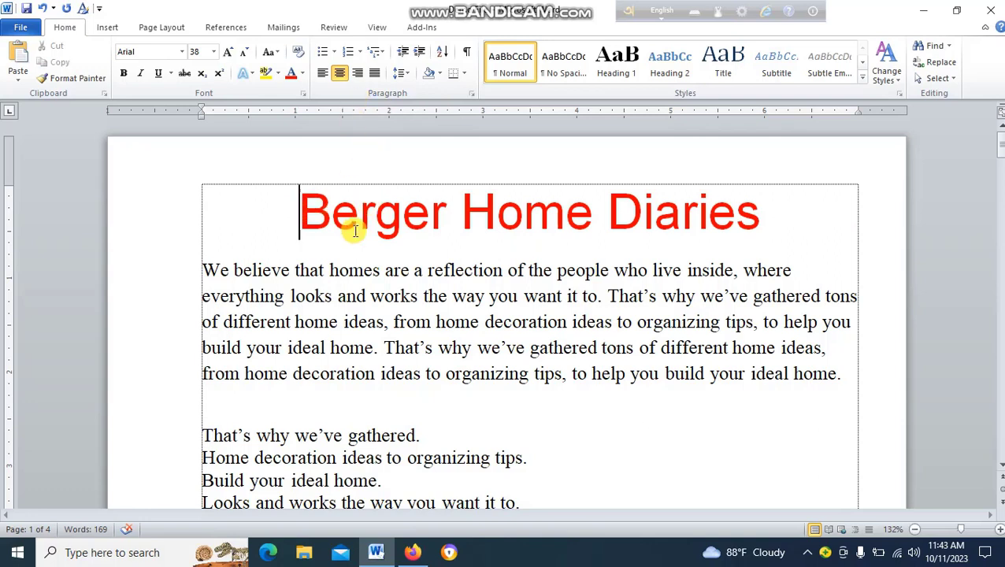
{"action": "left_click", "coordinate": [377, 76]}
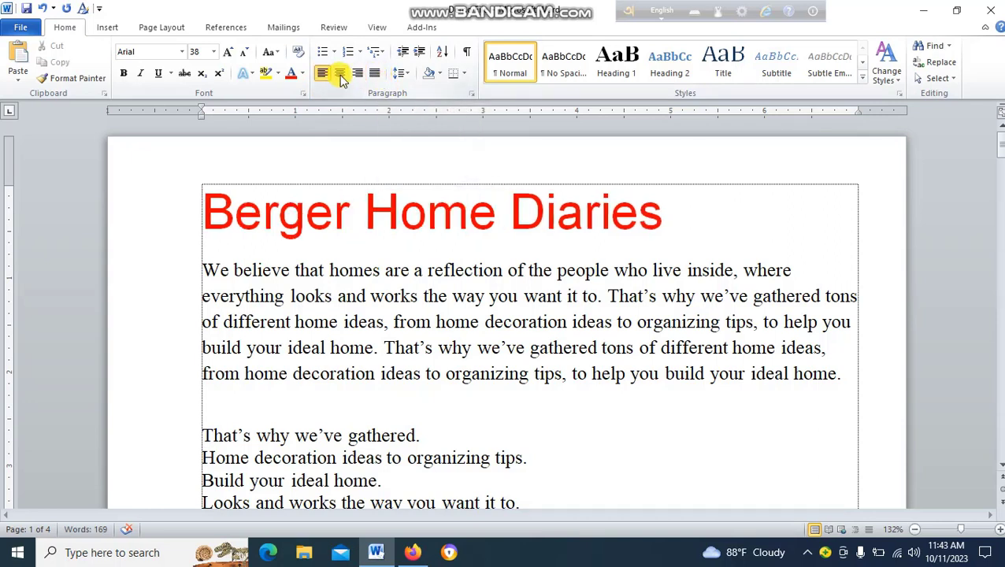
{"action": "left_click", "coordinate": [340, 76]}
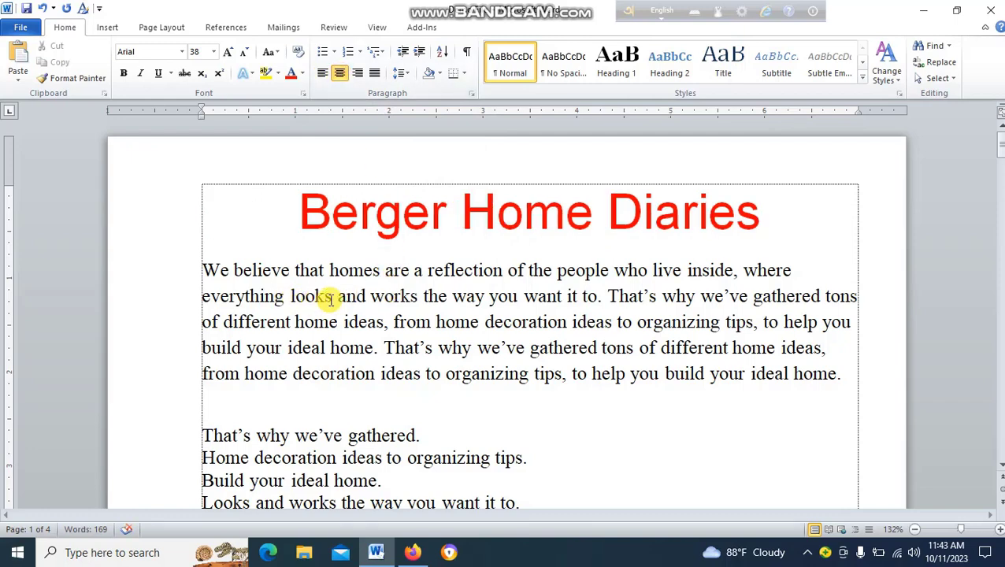
Try justifying the first body paragraph, then revert it to left alignment.
{"action": "left_click_drag", "start_coordinate": [204, 269], "coordinate": [839, 372]}
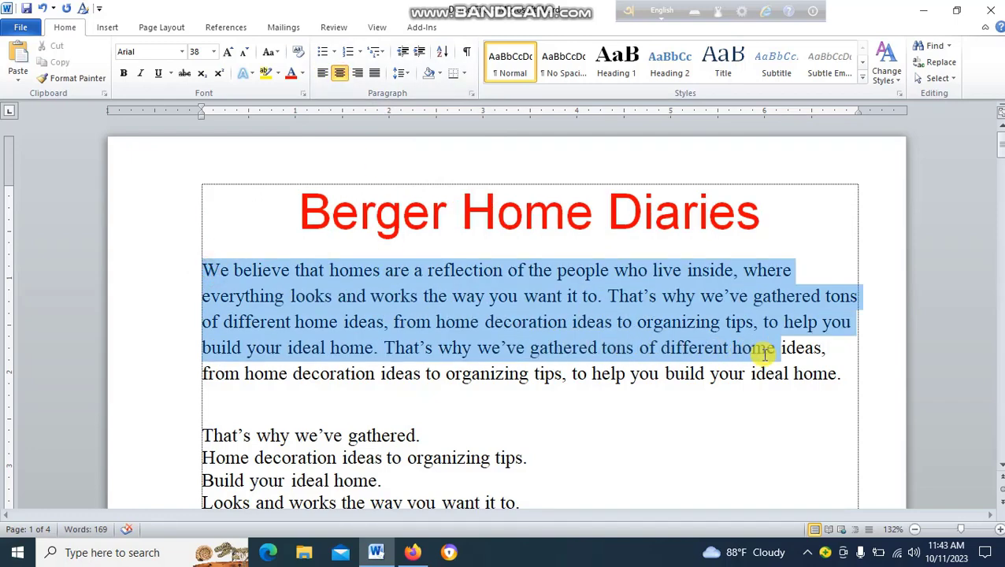
{"action": "left_click", "coordinate": [795, 270]}
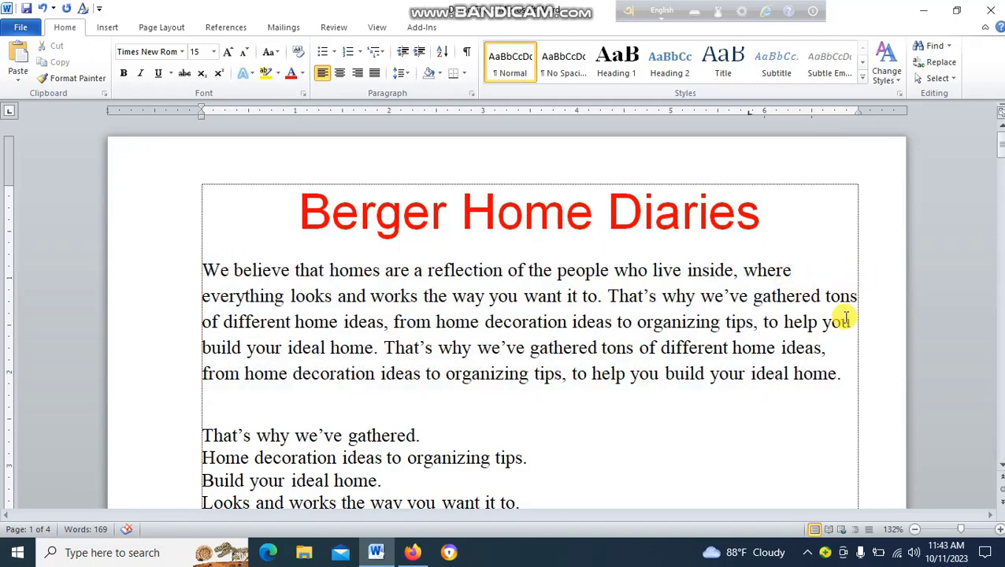
{"action": "left_click", "coordinate": [826, 347]}
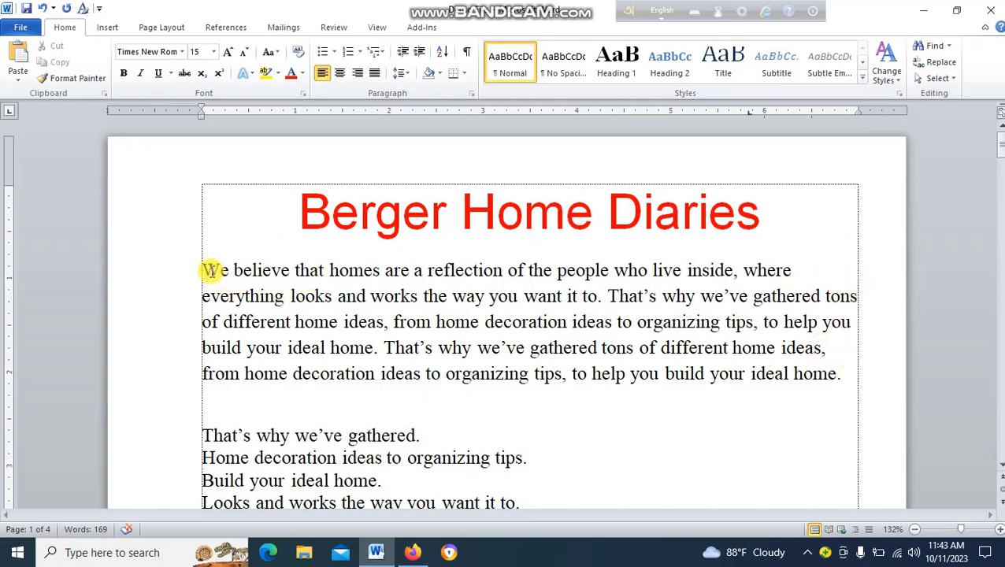
{"action": "left_click_drag", "start_coordinate": [205, 270], "coordinate": [823, 364]}
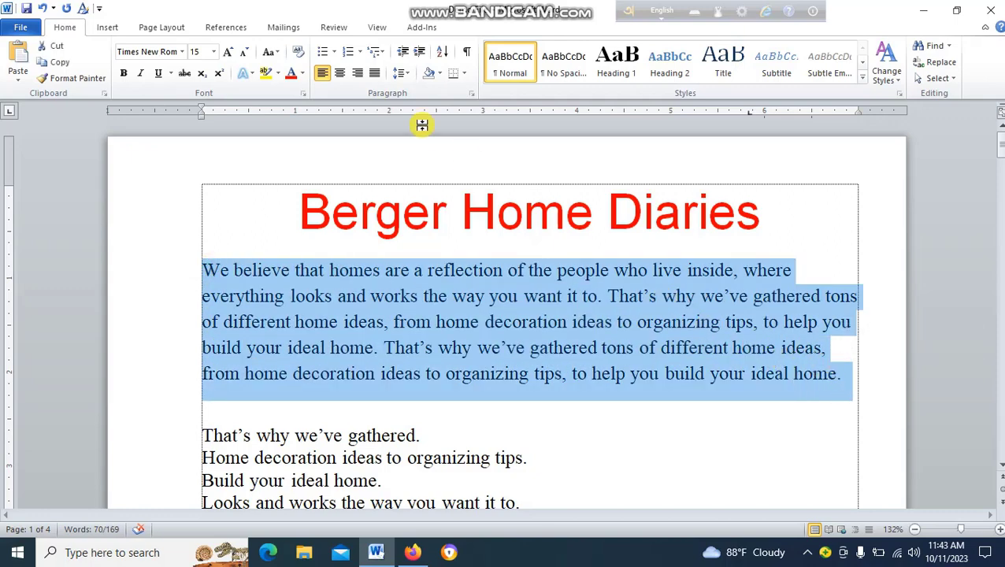
{"action": "left_click", "coordinate": [375, 73]}
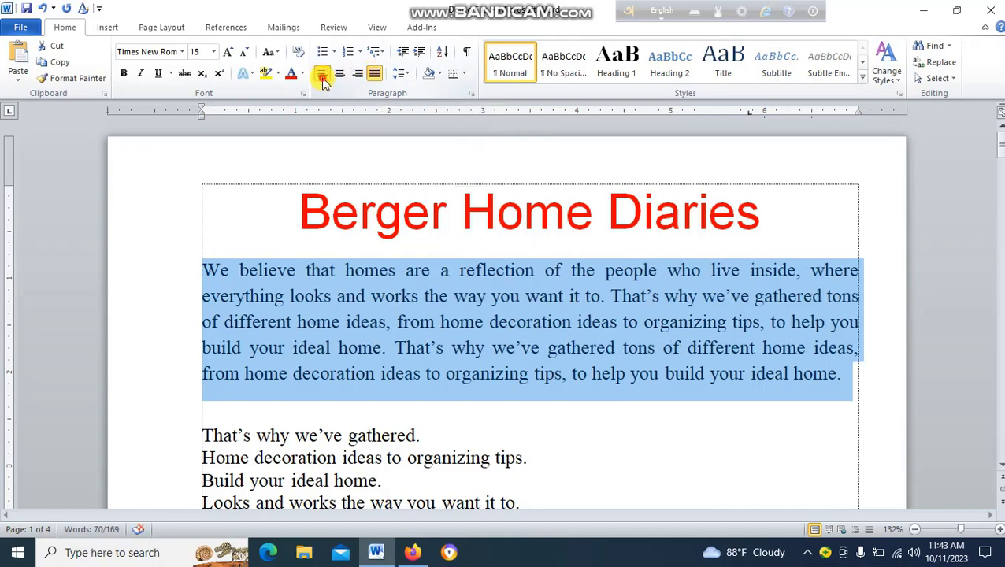
{"action": "left_click", "coordinate": [322, 73]}
{"action": "left_click", "coordinate": [445, 302]}
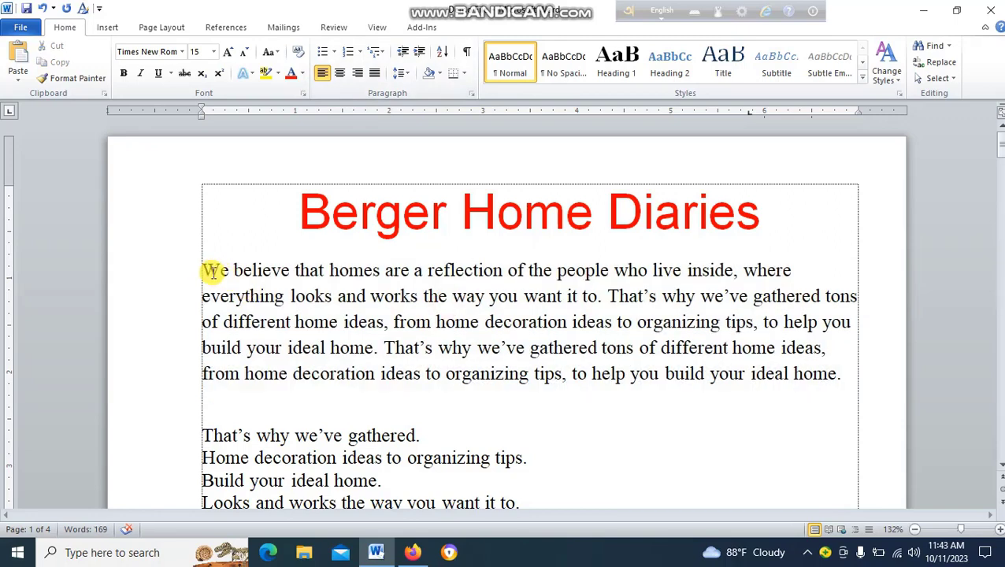
Justify the whole first body paragraph with Ctrl+J.
{"action": "left_click_drag", "start_coordinate": [204, 270], "coordinate": [844, 376]}
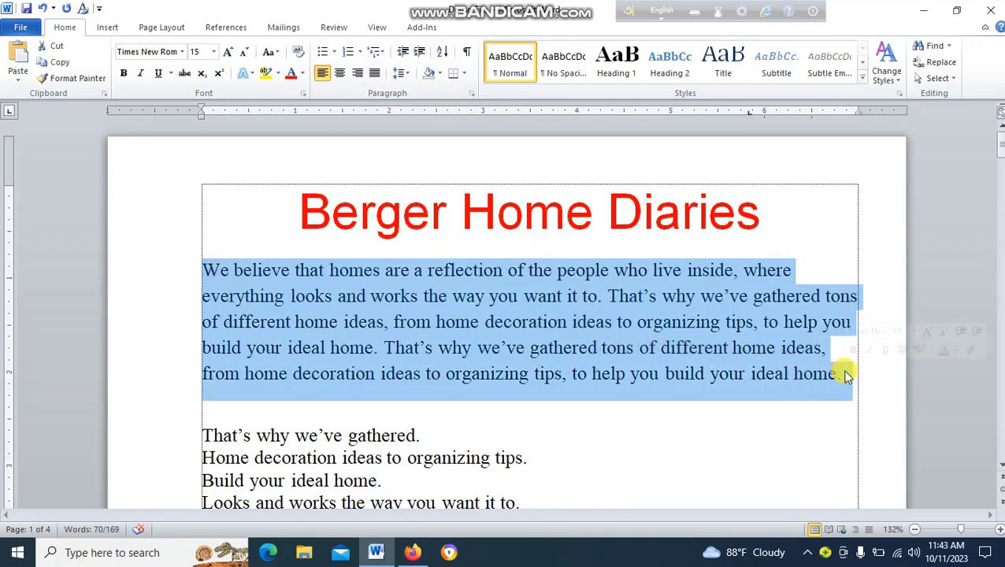
{"action": "key", "text": "ctrl+j"}
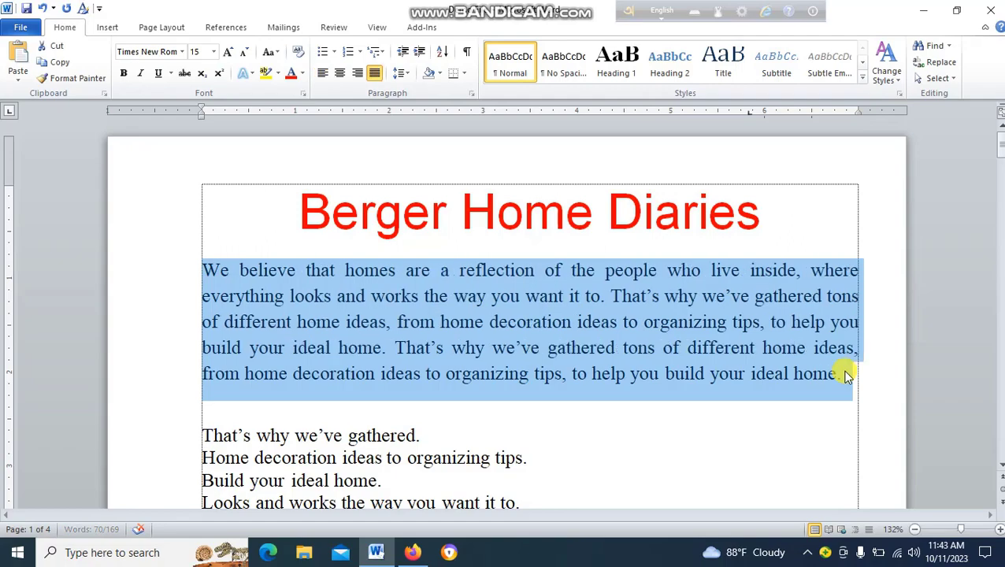
{"action": "left_click", "coordinate": [739, 367]}
Select the four short lines below the paragraph, browsing bullet styles without applying one.
{"action": "scroll", "coordinate": [638, 354], "scroll_direction": "down", "scroll_amount": 2}
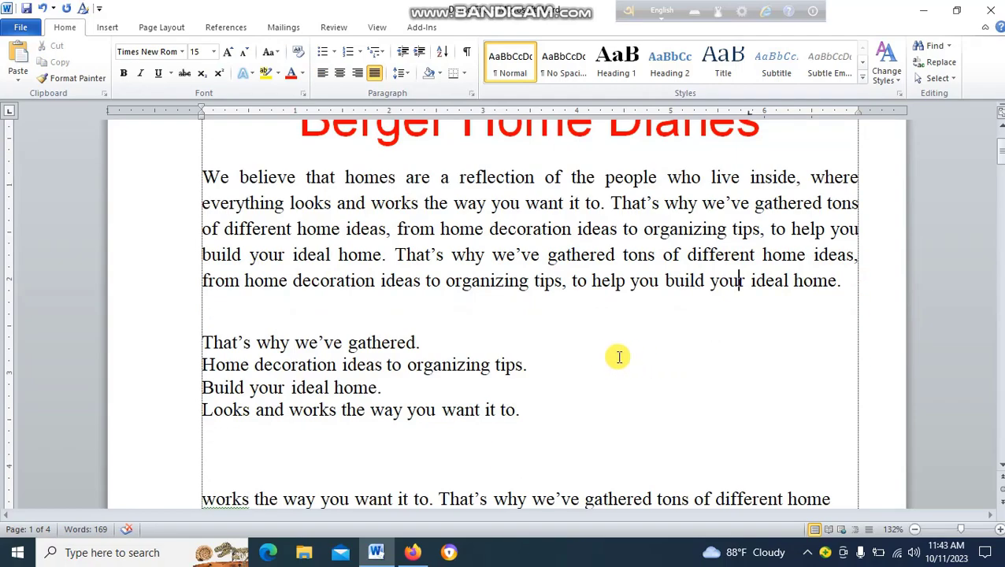
{"action": "scroll", "coordinate": [606, 352], "scroll_direction": "up", "scroll_amount": 1}
{"action": "scroll", "coordinate": [599, 350], "scroll_direction": "up", "scroll_amount": 1}
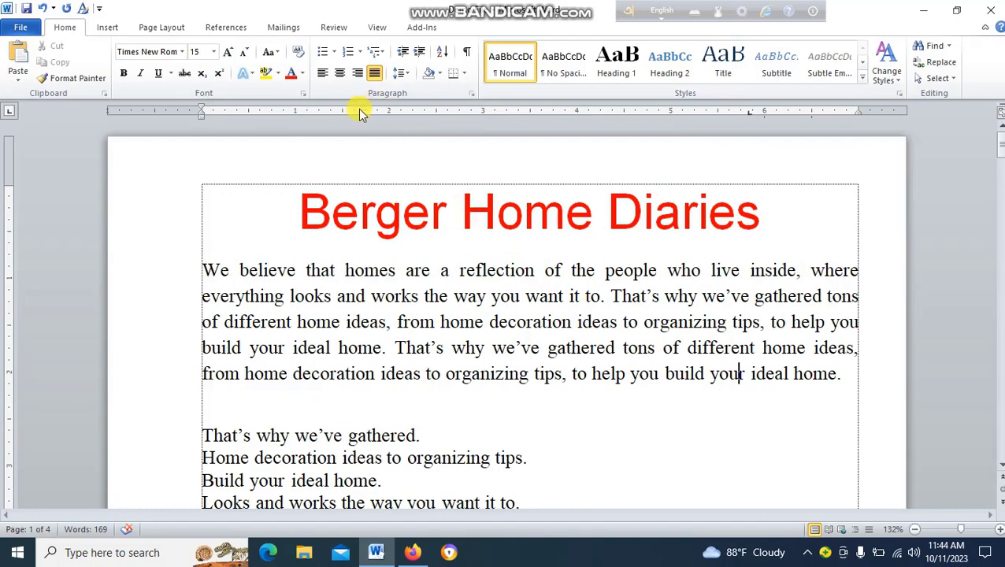
{"action": "left_click", "coordinate": [475, 296]}
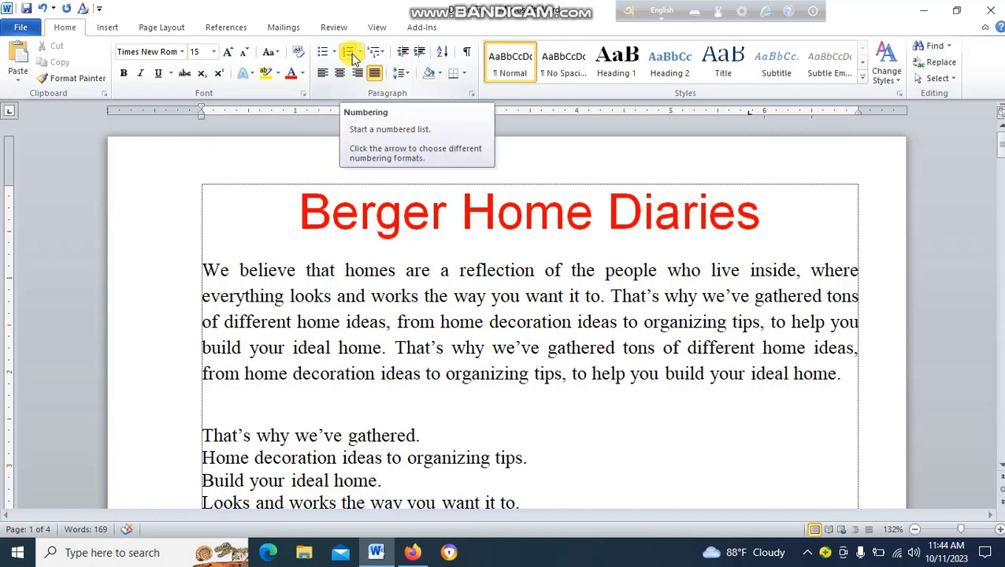
{"action": "scroll", "coordinate": [386, 297], "scroll_direction": "down", "scroll_amount": 1}
{"action": "left_click", "coordinate": [202, 388]}
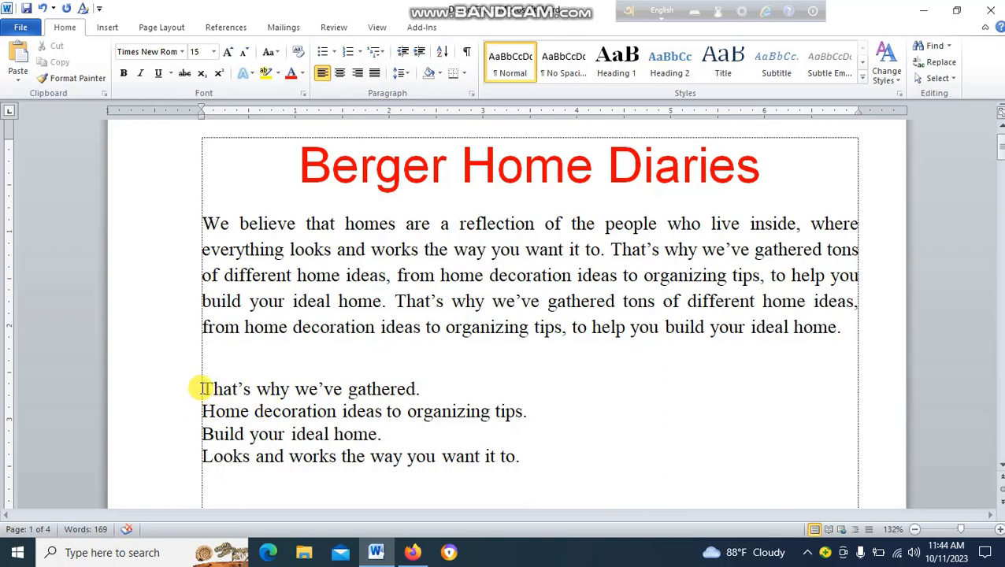
{"action": "left_click_drag", "start_coordinate": [203, 389], "coordinate": [535, 448]}
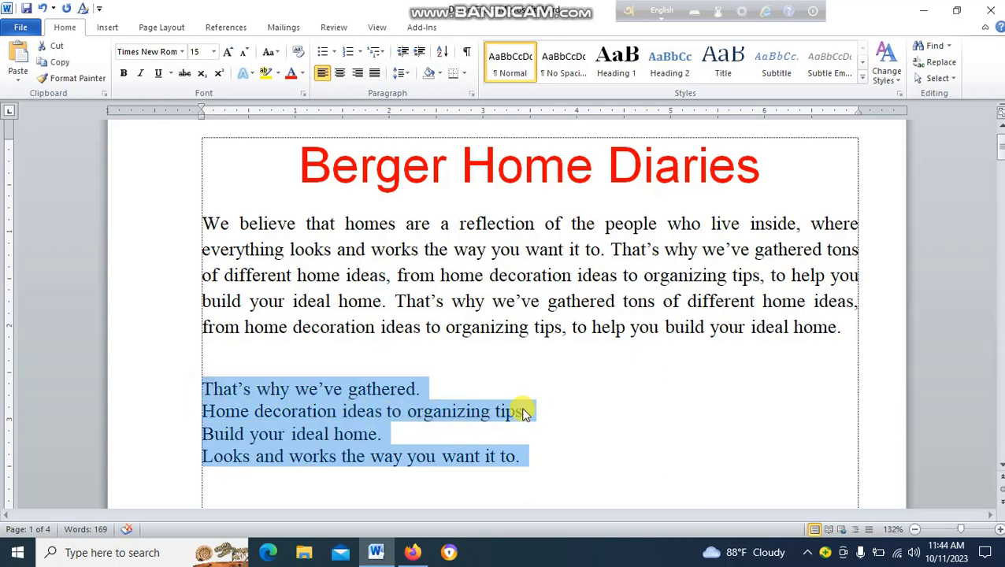
{"action": "left_click", "coordinate": [333, 52]}
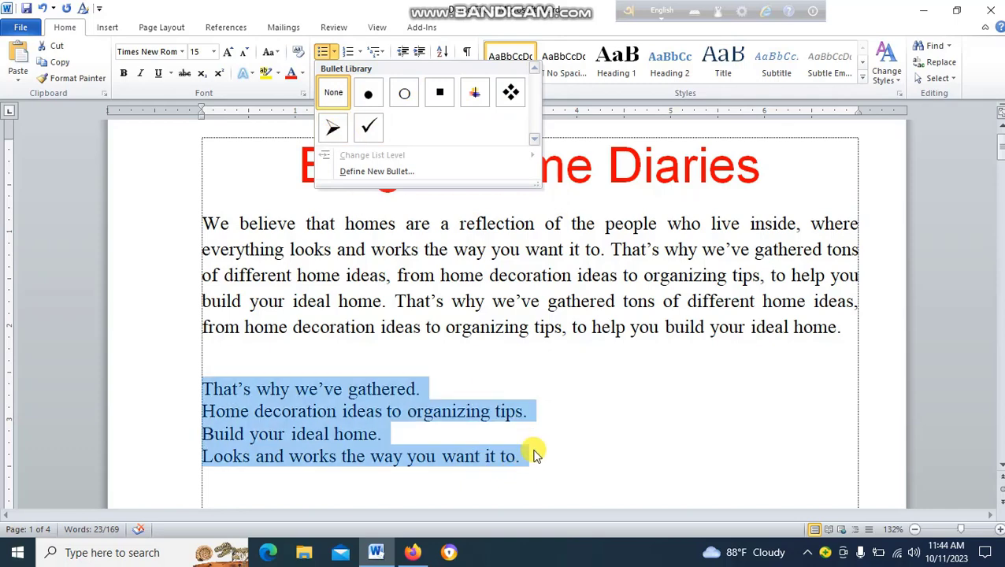
{"action": "left_click", "coordinate": [536, 445]}
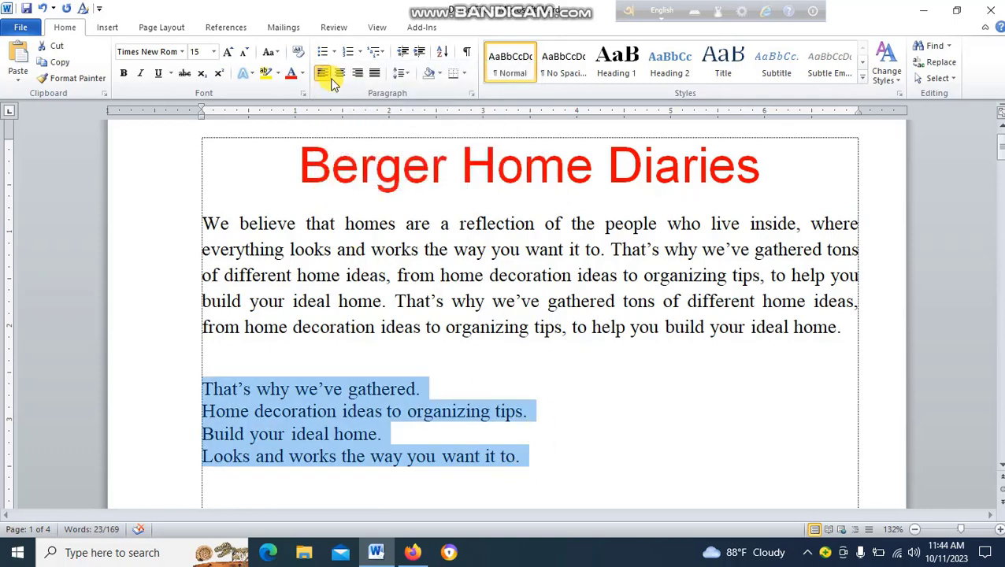
Apply the 1. 2. 3. numbering format to the four selected lines.
{"action": "left_click", "coordinate": [360, 54]}
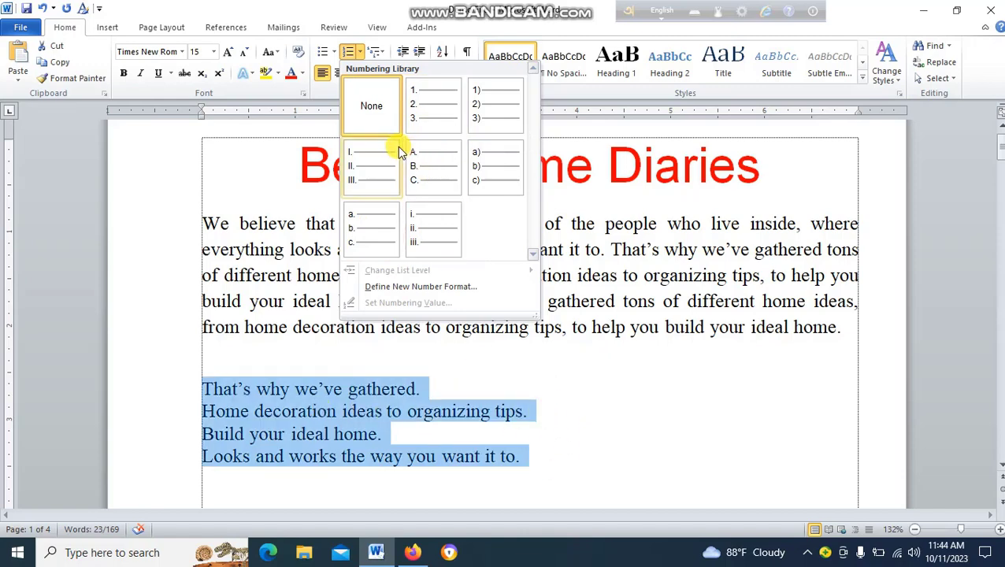
{"action": "left_click", "coordinate": [428, 110]}
{"action": "left_click", "coordinate": [473, 411]}
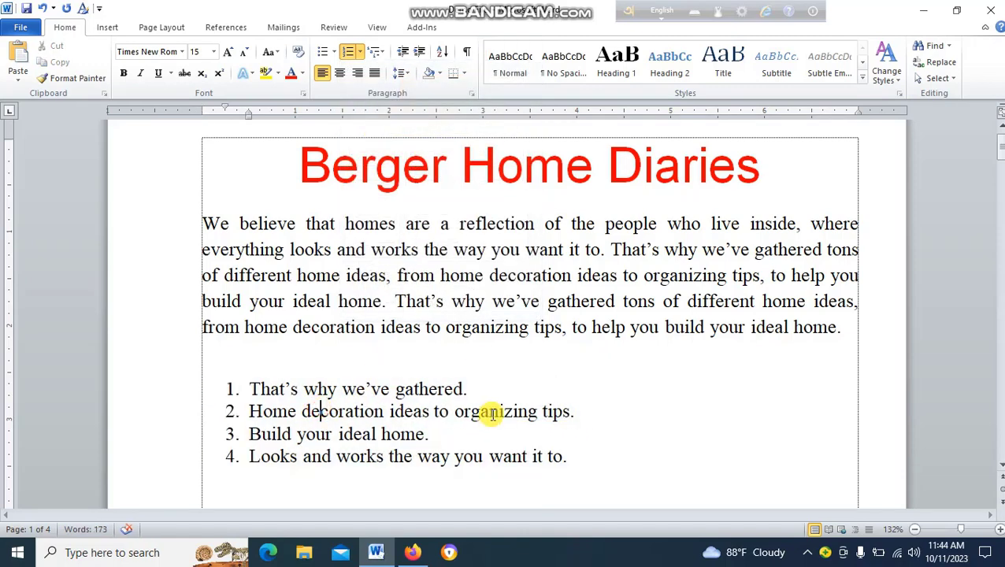
{"action": "scroll", "coordinate": [523, 402], "scroll_direction": "down", "scroll_amount": 1}
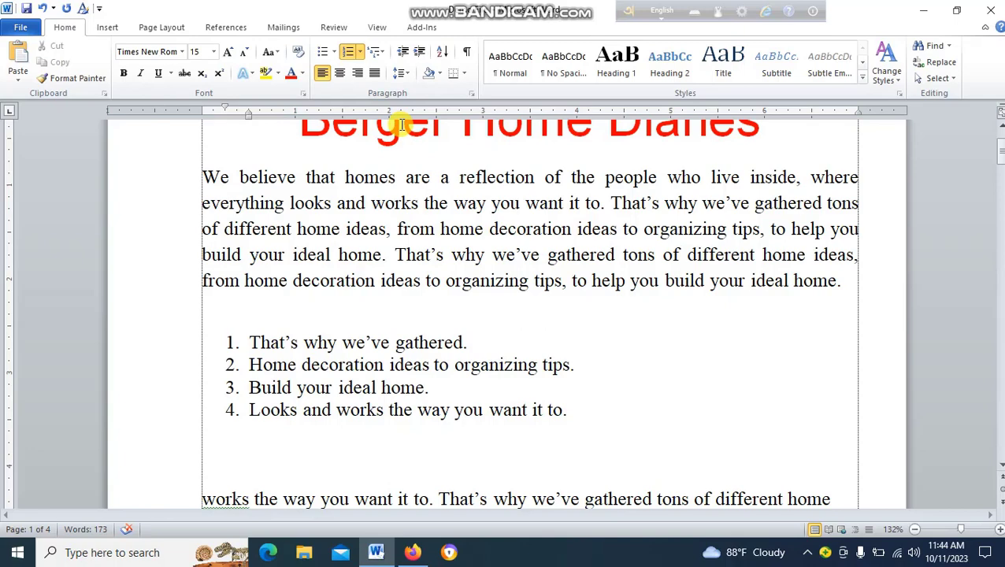
{"action": "scroll", "coordinate": [259, 339], "scroll_direction": "up", "scroll_amount": 3}
Indent the red 'Berger Home Diaries' title several steps, then reduce it to one indent level.
{"action": "left_click", "coordinate": [295, 208]}
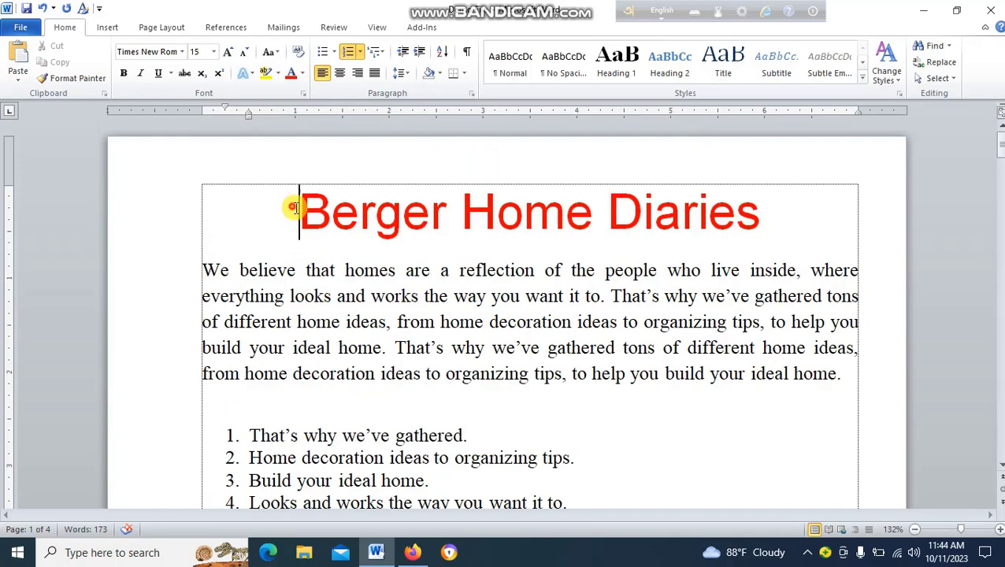
{"action": "left_click_drag", "start_coordinate": [294, 208], "coordinate": [769, 199]}
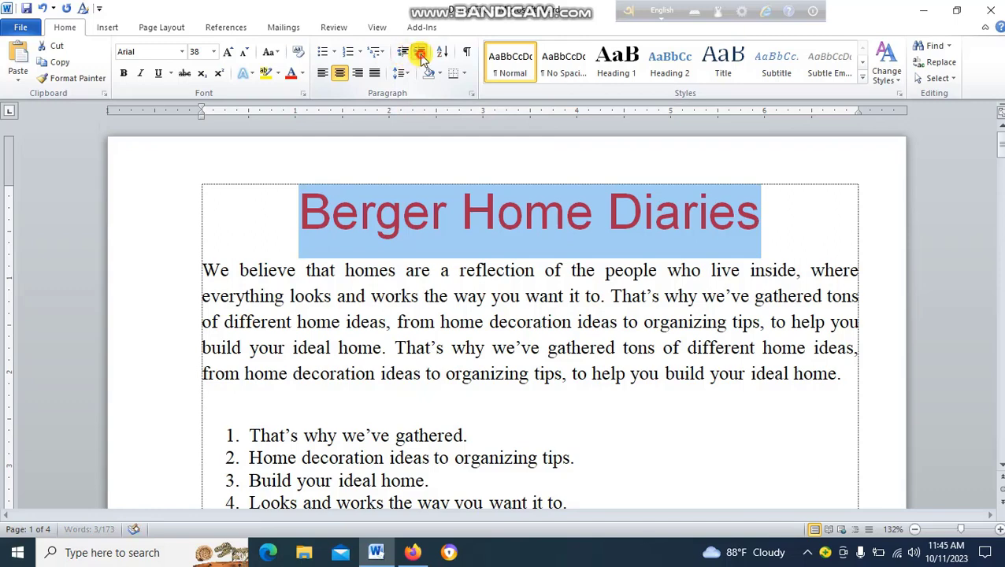
{"action": "left_click", "coordinate": [421, 57]}
{"action": "left_click", "coordinate": [421, 57]}
{"action": "left_click", "coordinate": [421, 57]}
{"action": "left_click", "coordinate": [421, 56]}
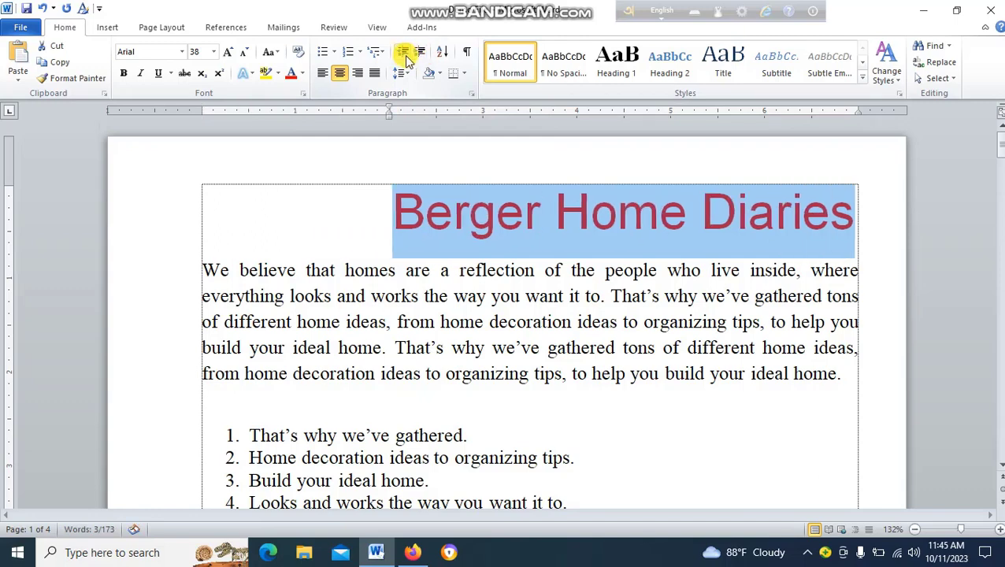
{"action": "left_click", "coordinate": [403, 55]}
{"action": "left_click", "coordinate": [405, 57]}
{"action": "left_click", "coordinate": [404, 55]}
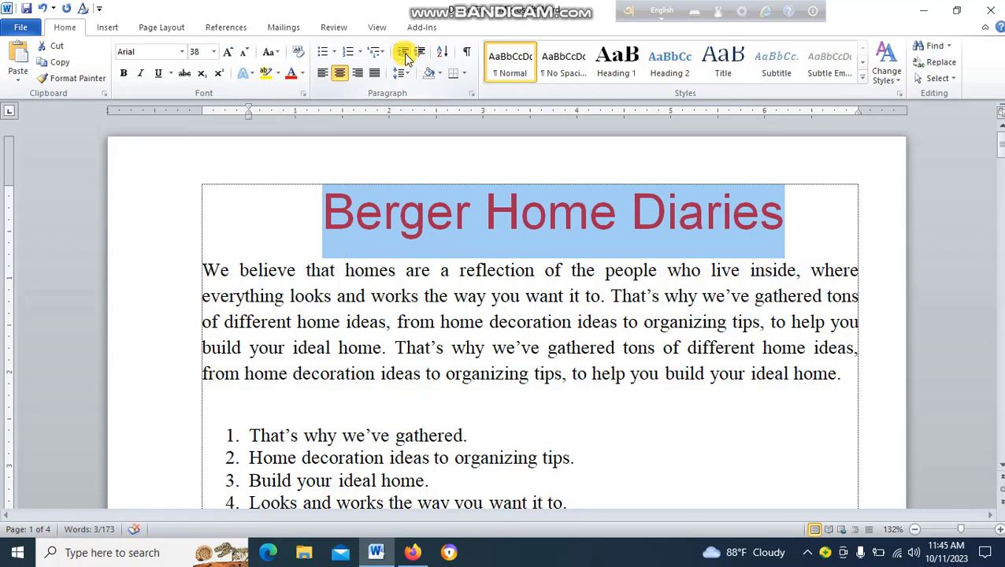
{"action": "left_click", "coordinate": [409, 285]}
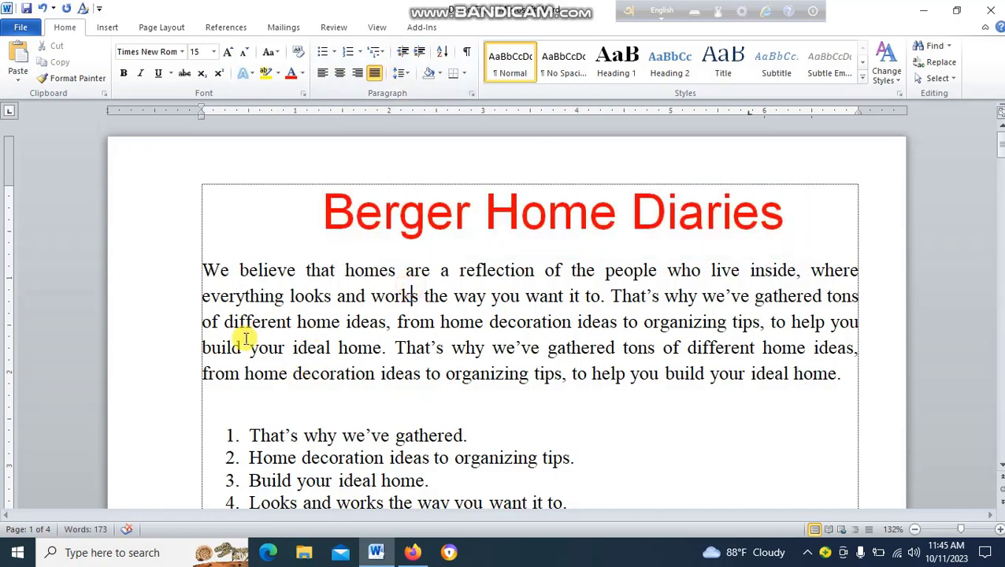
Set the whole justified body paragraph to single (1.0) line spacing.
{"action": "left_click_drag", "start_coordinate": [201, 270], "coordinate": [840, 374]}
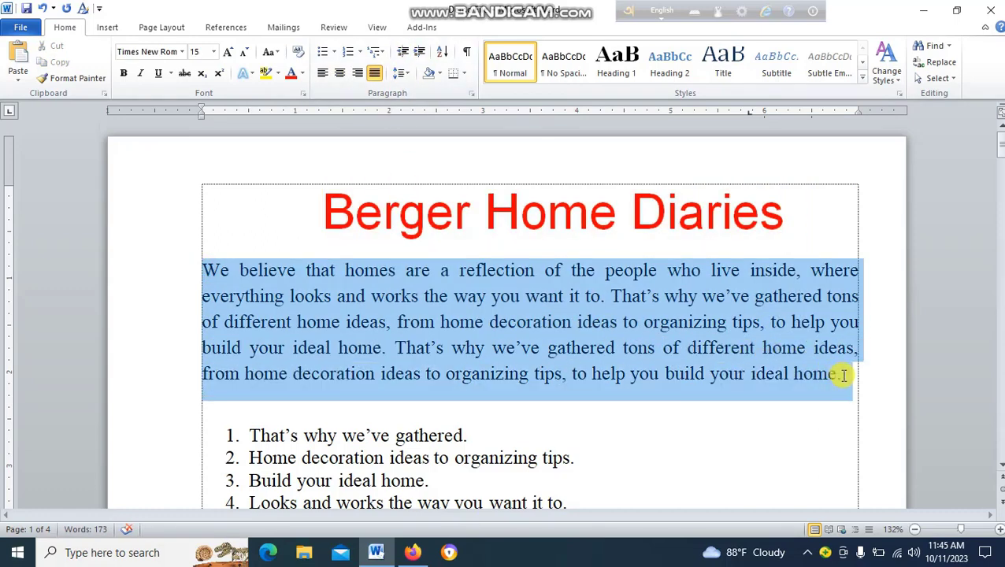
{"action": "left_click", "coordinate": [404, 75]}
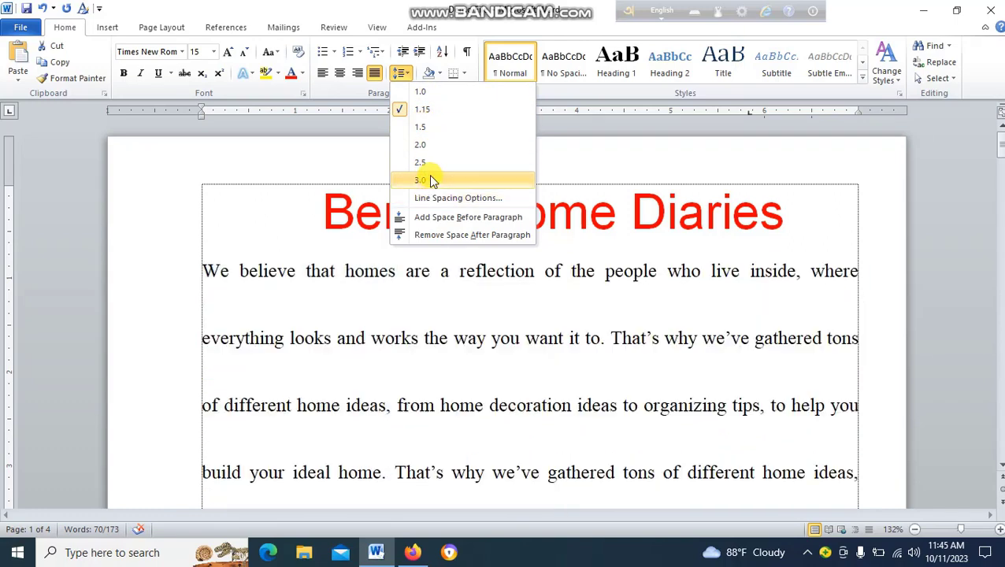
{"action": "left_click", "coordinate": [432, 93]}
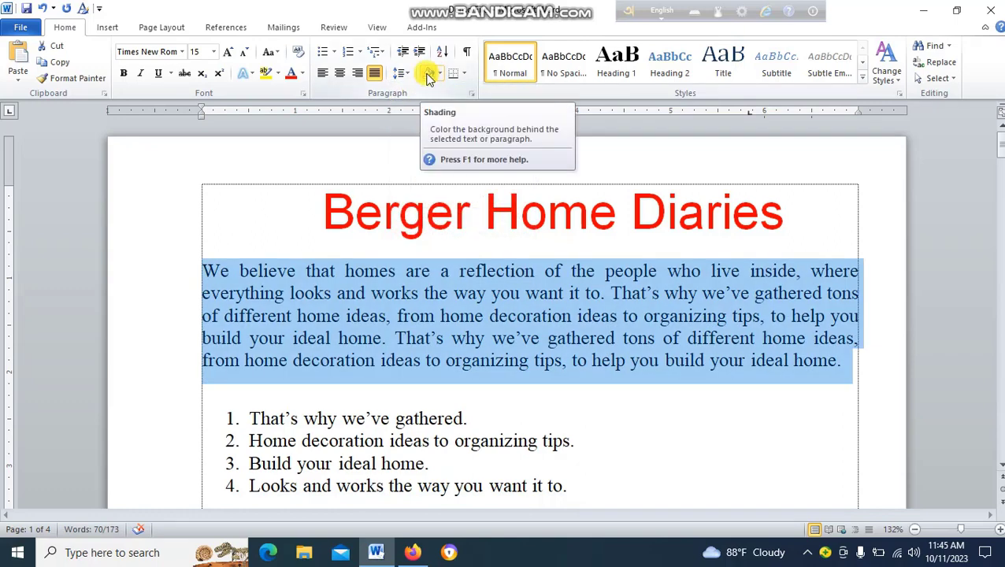
{"action": "left_click", "coordinate": [381, 271]}
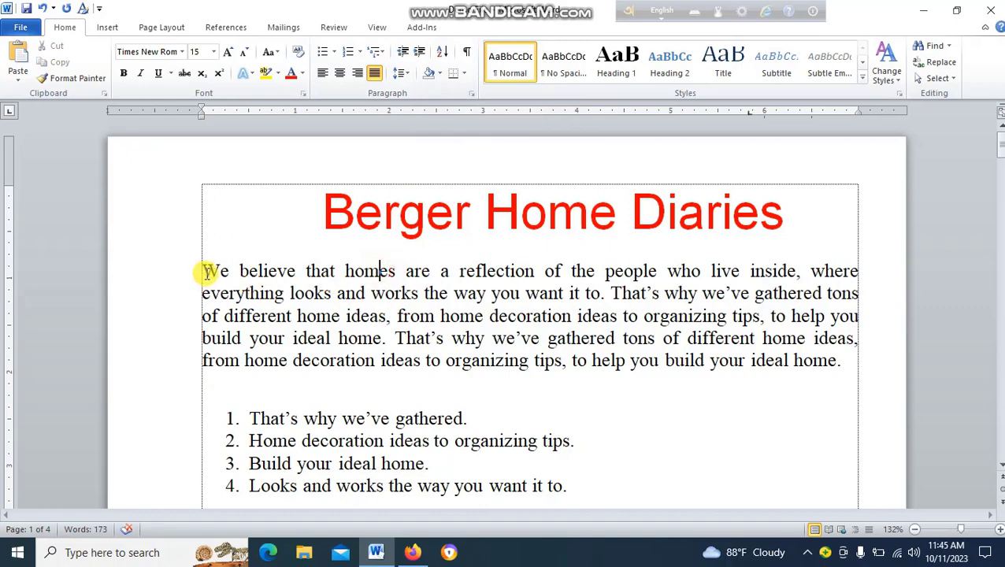
{"action": "left_click_drag", "start_coordinate": [203, 271], "coordinate": [834, 360]}
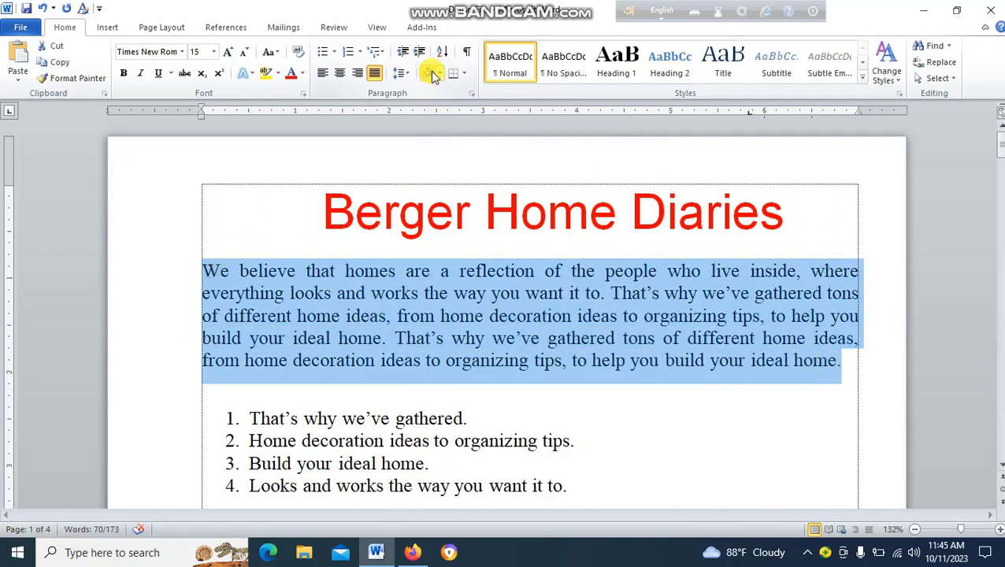
{"action": "left_click", "coordinate": [440, 75]}
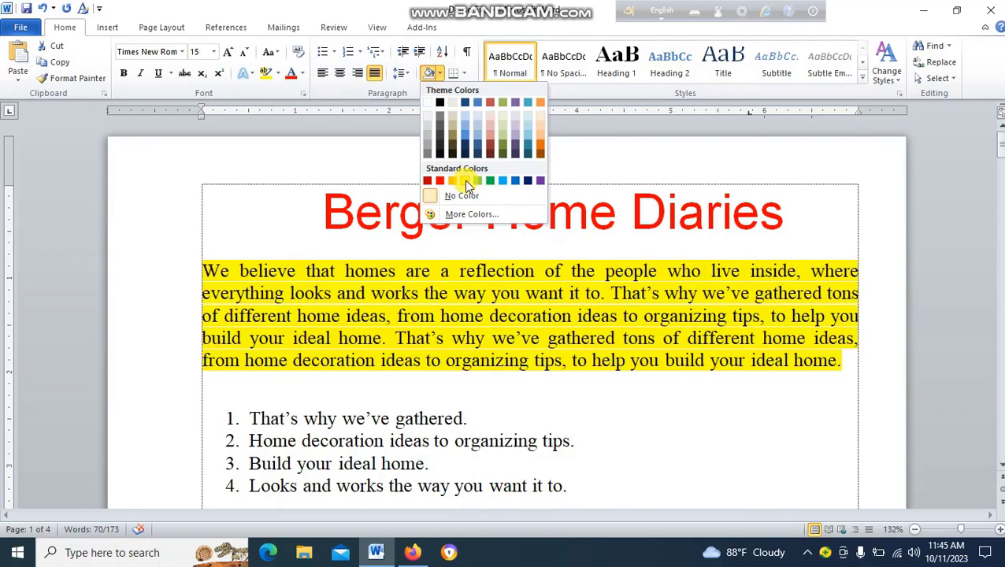
{"action": "left_click", "coordinate": [467, 182]}
{"action": "left_click", "coordinate": [526, 316]}
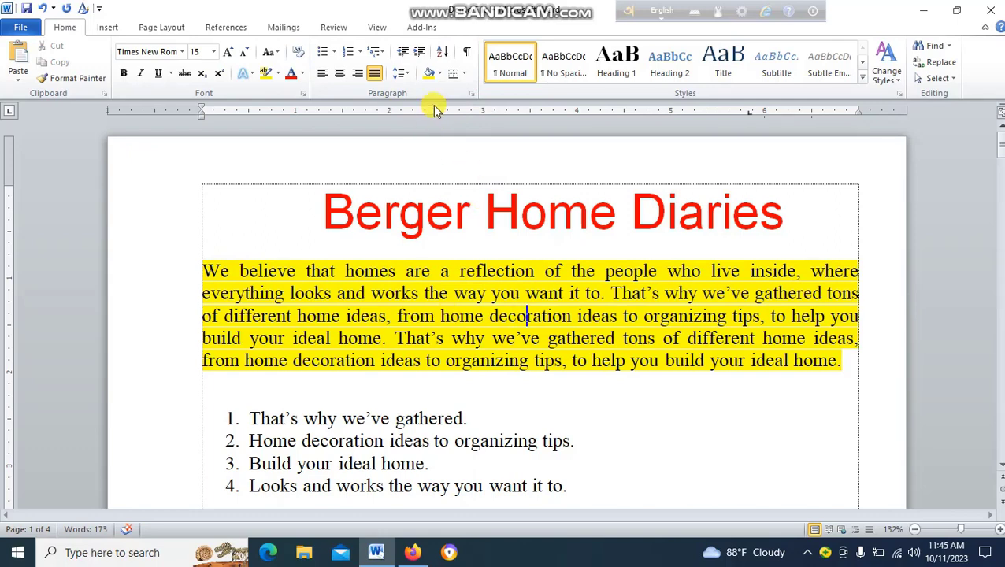
{"action": "left_click_drag", "start_coordinate": [202, 270], "coordinate": [838, 363]}
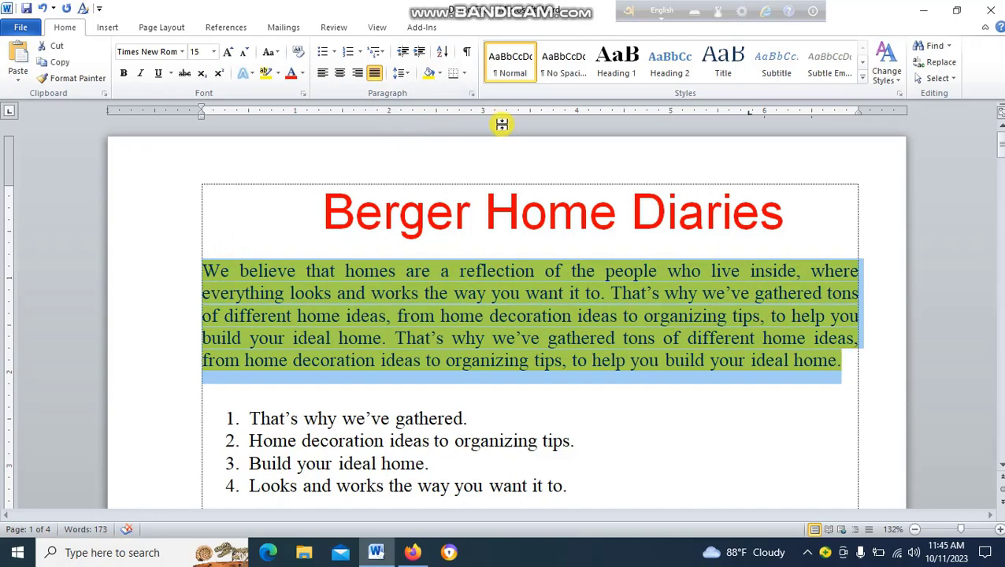
{"action": "left_click", "coordinate": [441, 74]}
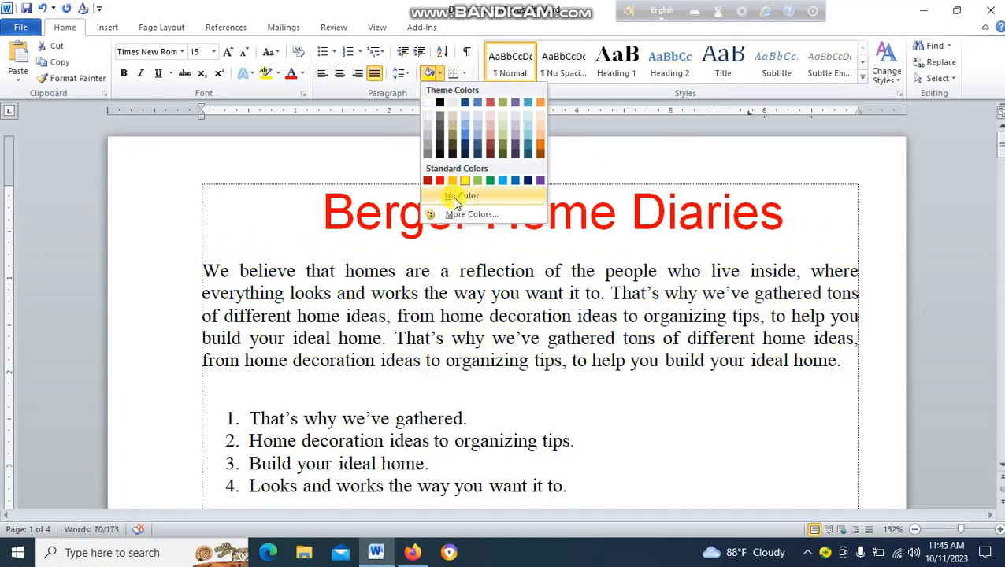
{"action": "left_click", "coordinate": [452, 196]}
{"action": "left_click", "coordinate": [466, 292]}
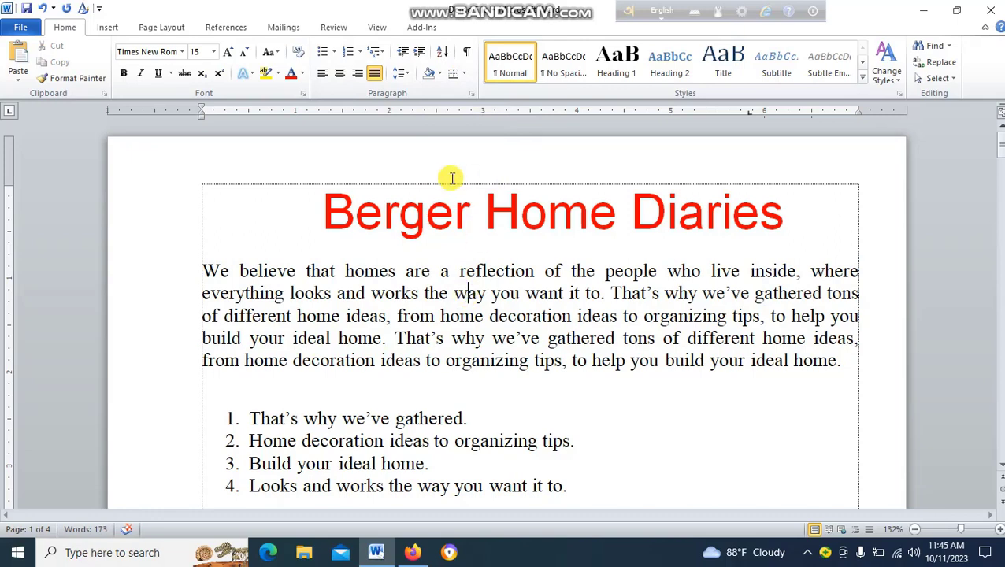
Add a blank line above the numbered list to hold the table.
{"action": "left_click", "coordinate": [460, 74]}
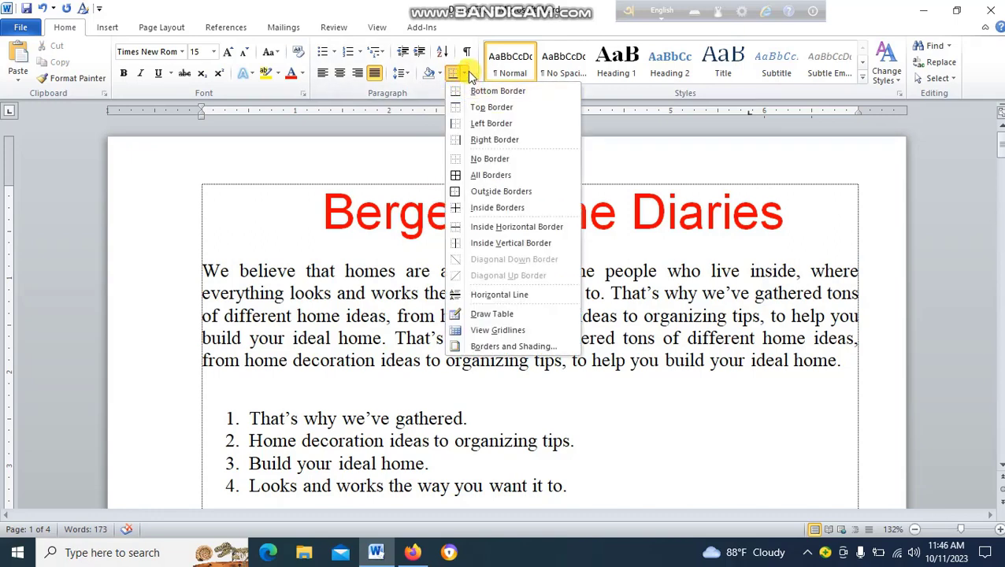
{"action": "left_click", "coordinate": [347, 291]}
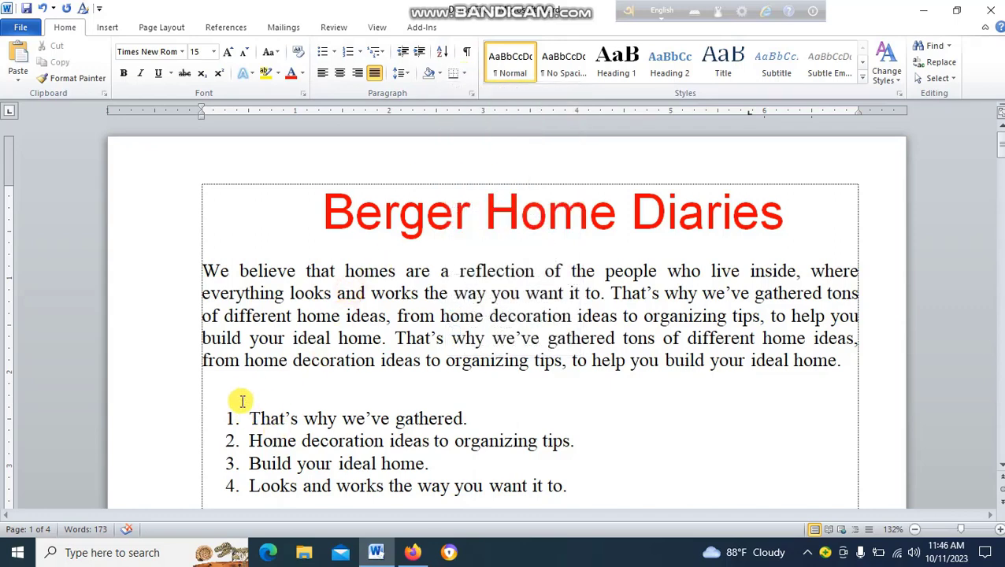
{"action": "left_click", "coordinate": [221, 383]}
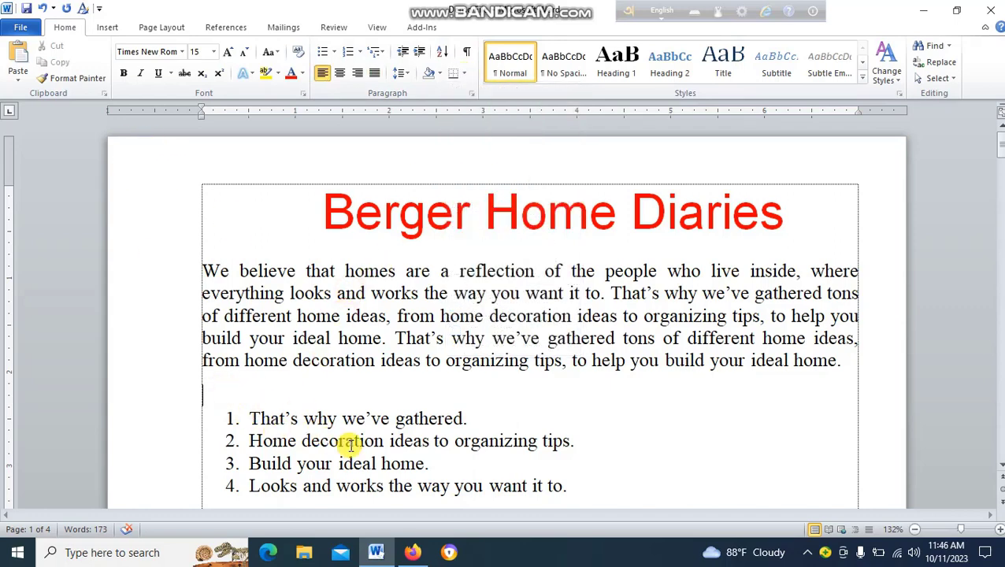
{"action": "key", "text": "Return"}
{"action": "key", "text": "Return"}
{"action": "key", "text": "Return"}
{"action": "key", "text": "Return"}
{"action": "left_click", "coordinate": [215, 407]}
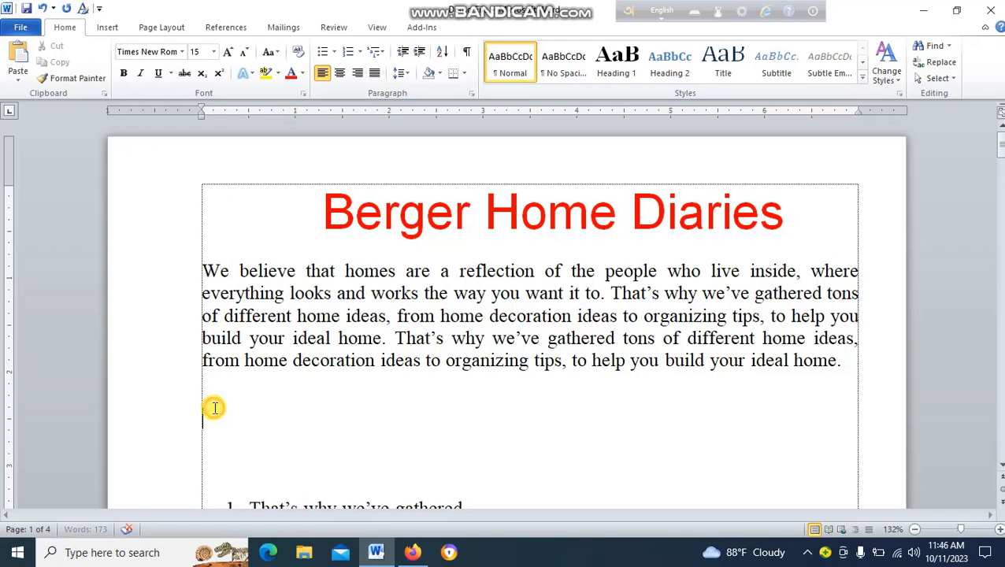
Insert a 4x3 table on the blank line below the body paragraph.
{"action": "left_click", "coordinate": [102, 27]}
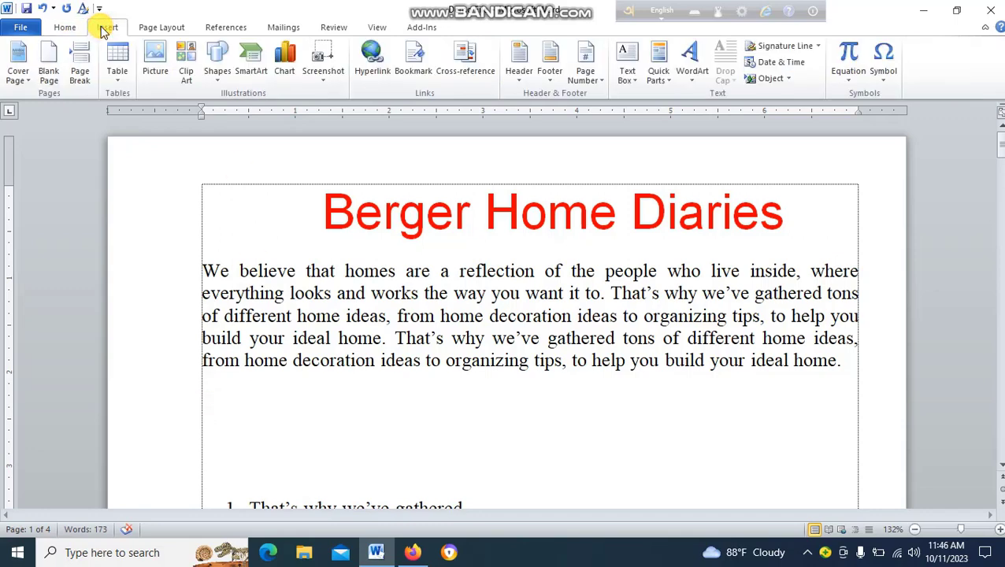
{"action": "left_click", "coordinate": [114, 76]}
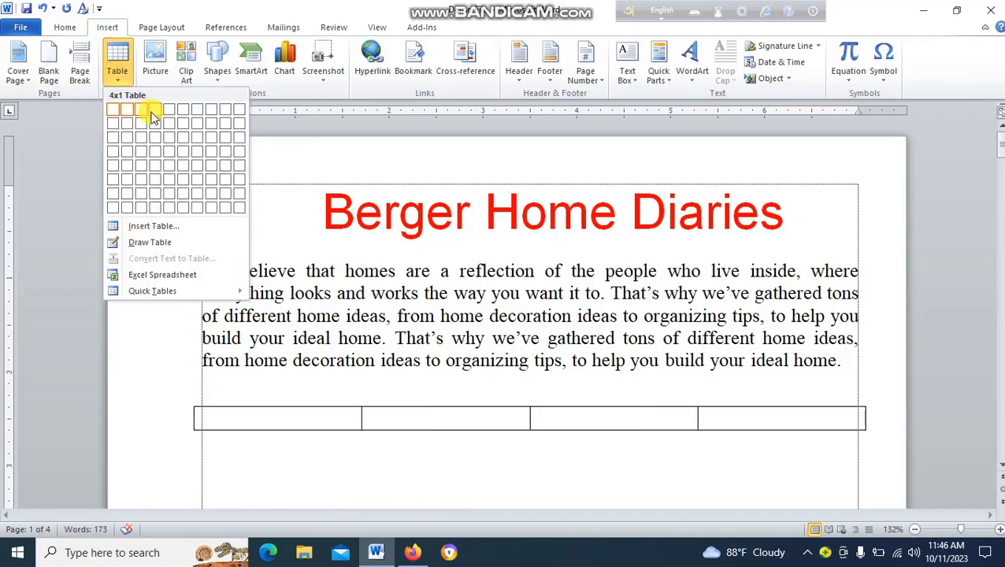
{"action": "left_click", "coordinate": [155, 136]}
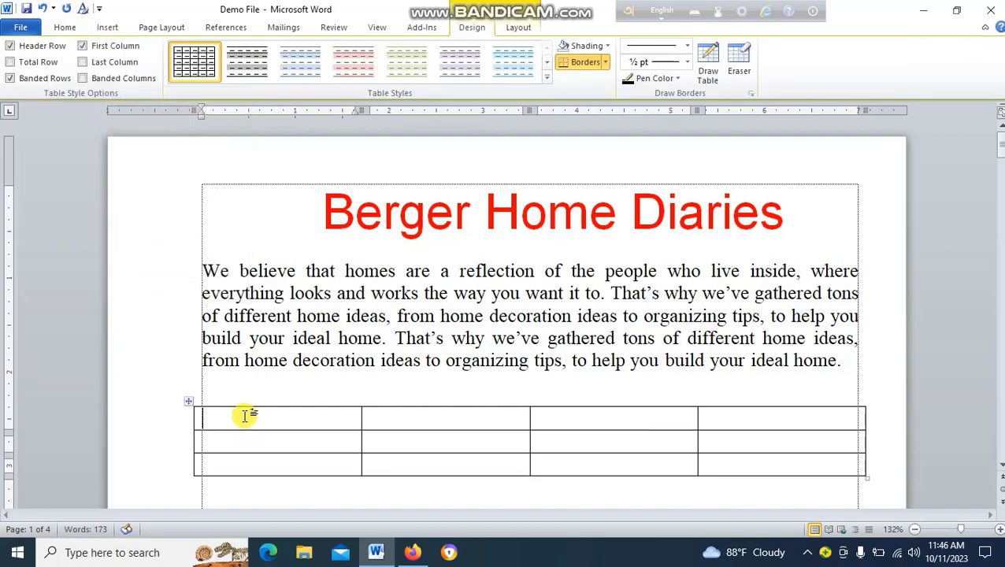
Remove all borders from the new table using No Border.
{"action": "left_click_drag", "start_coordinate": [218, 415], "coordinate": [823, 463]}
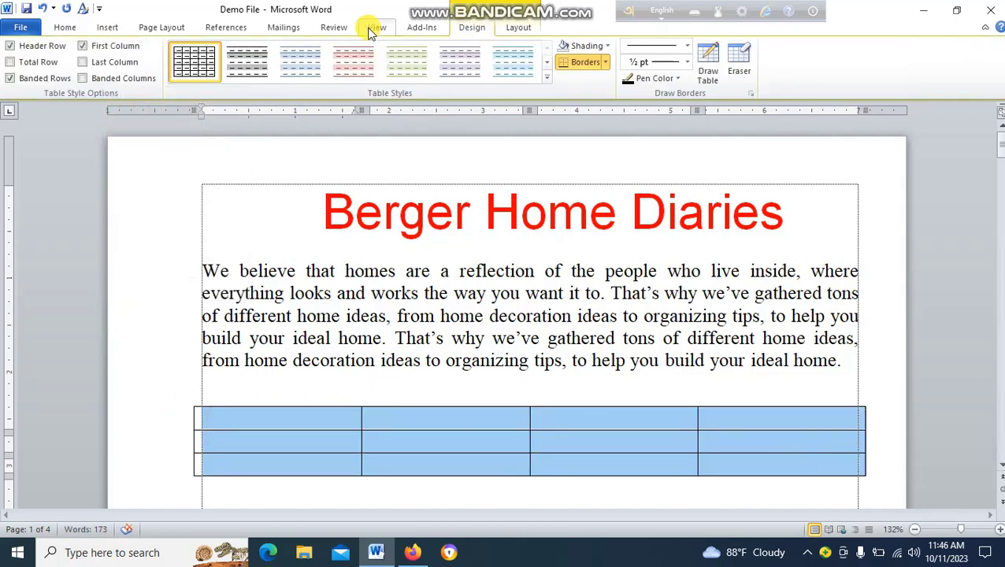
{"action": "left_click", "coordinate": [65, 27]}
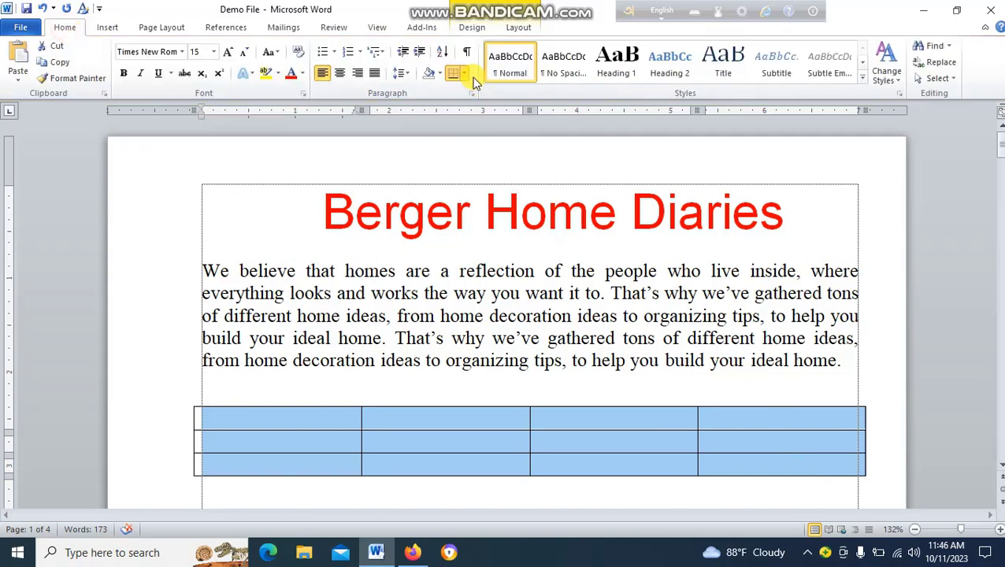
{"action": "left_click", "coordinate": [466, 75]}
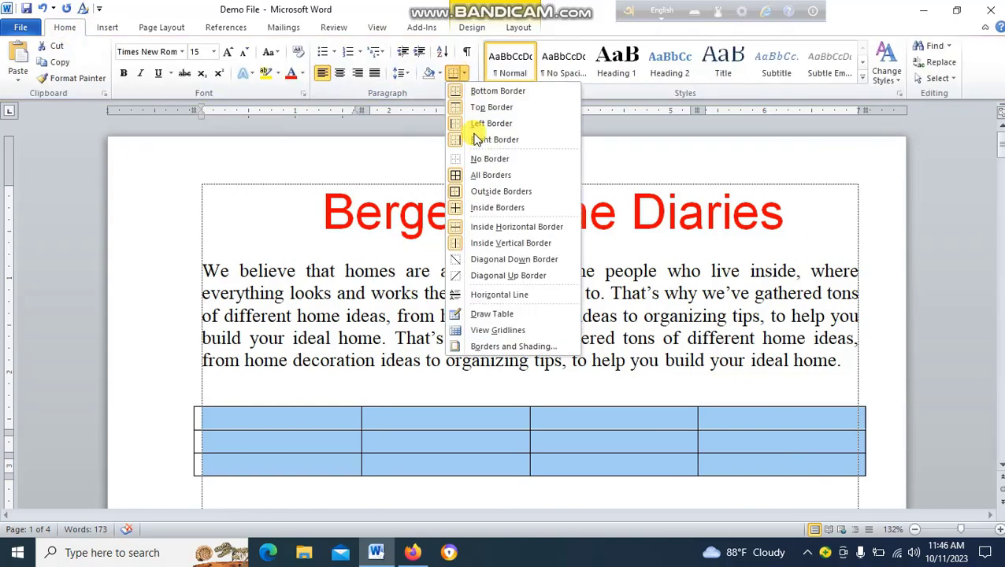
{"action": "left_click", "coordinate": [492, 158]}
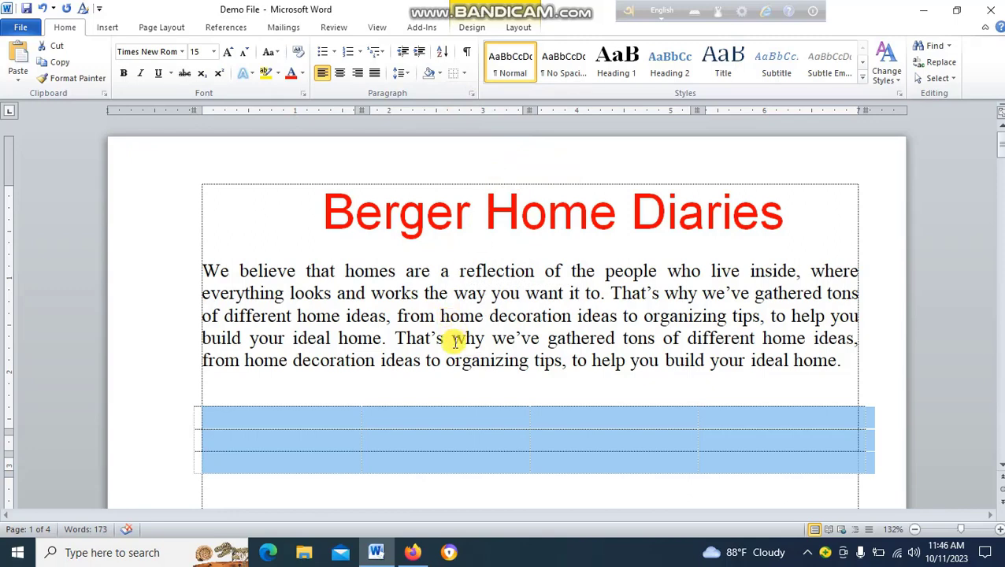
{"action": "left_click", "coordinate": [453, 393]}
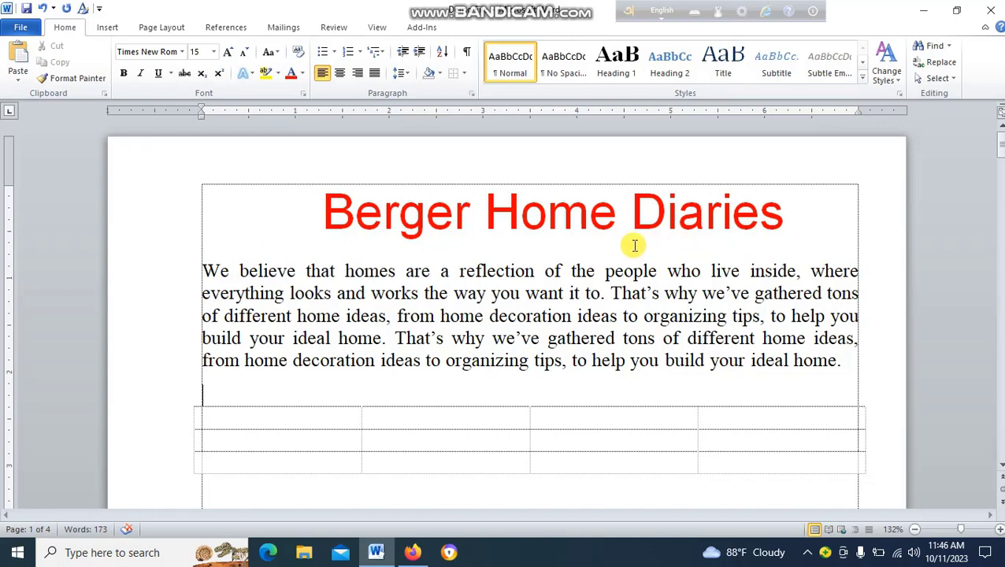
{"action": "left_click", "coordinate": [332, 218]}
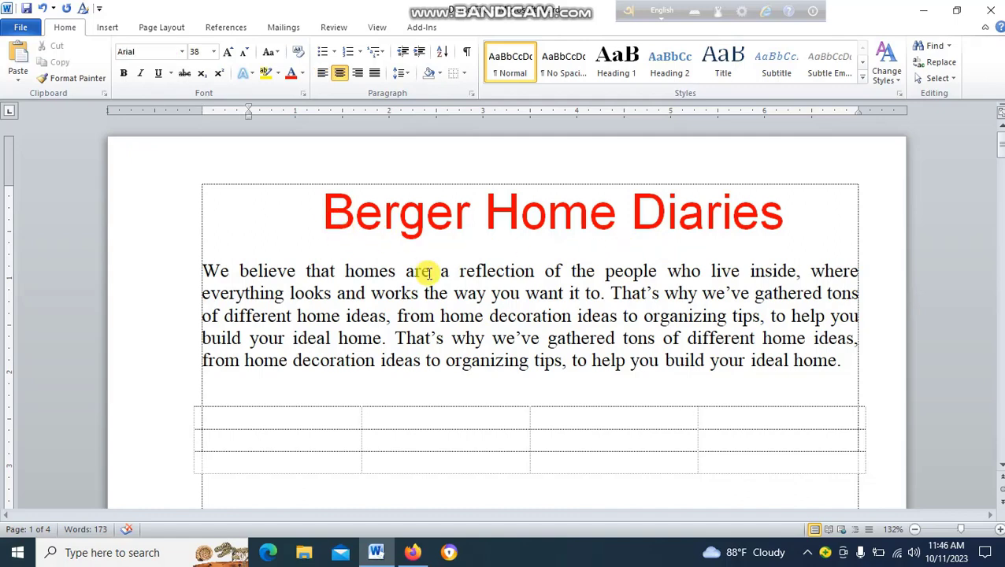
{"action": "left_click", "coordinate": [787, 217]}
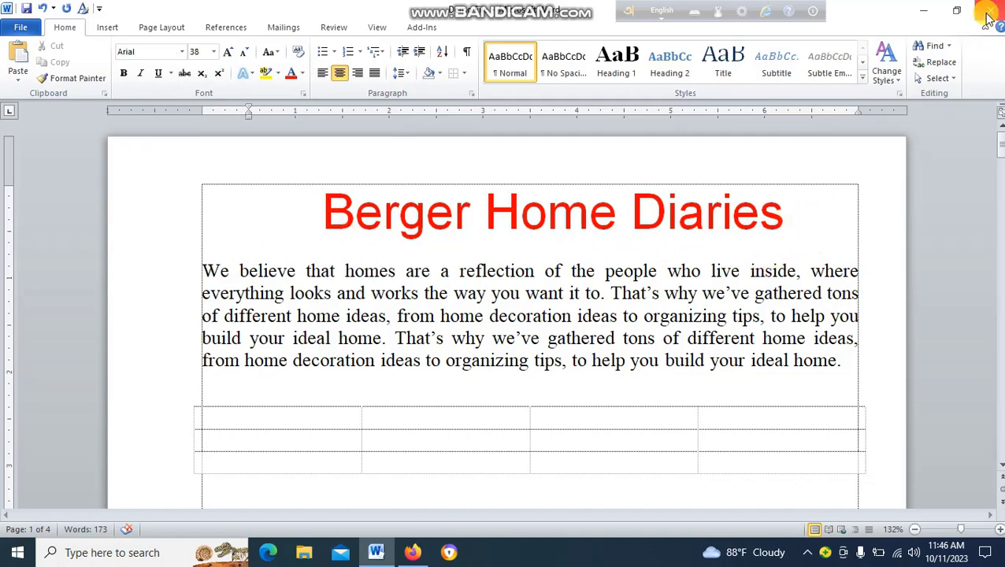